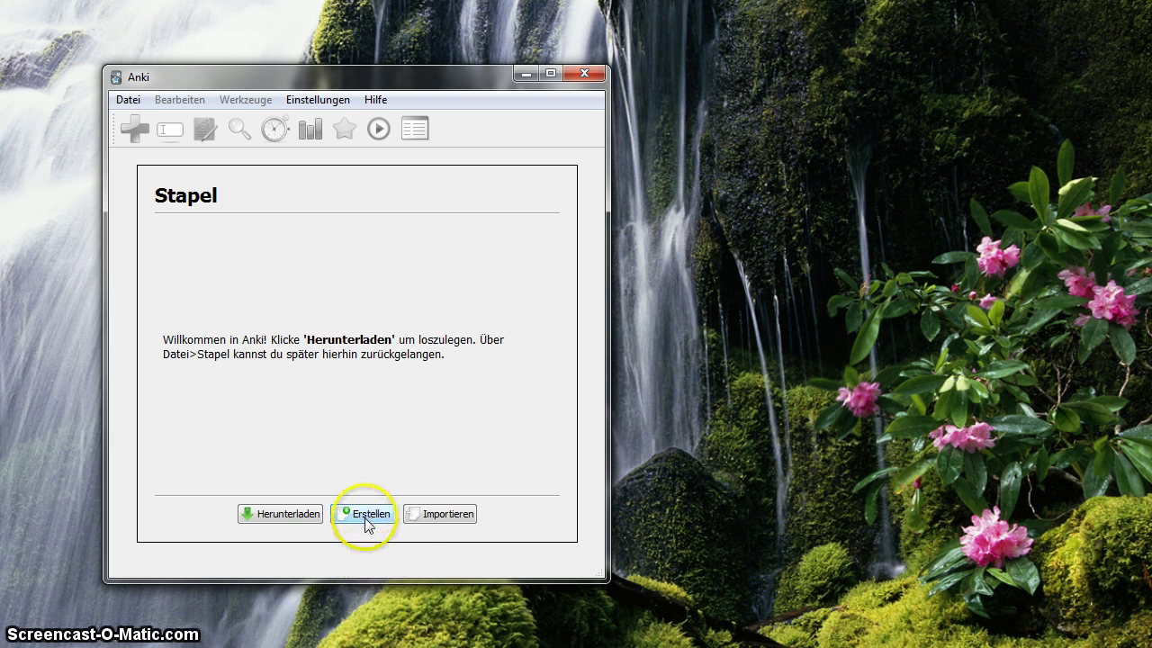
Search the shared decks for "Haupt" and download the deck "Hauptstädte der Welt - Capital Citys".
click(288, 513)
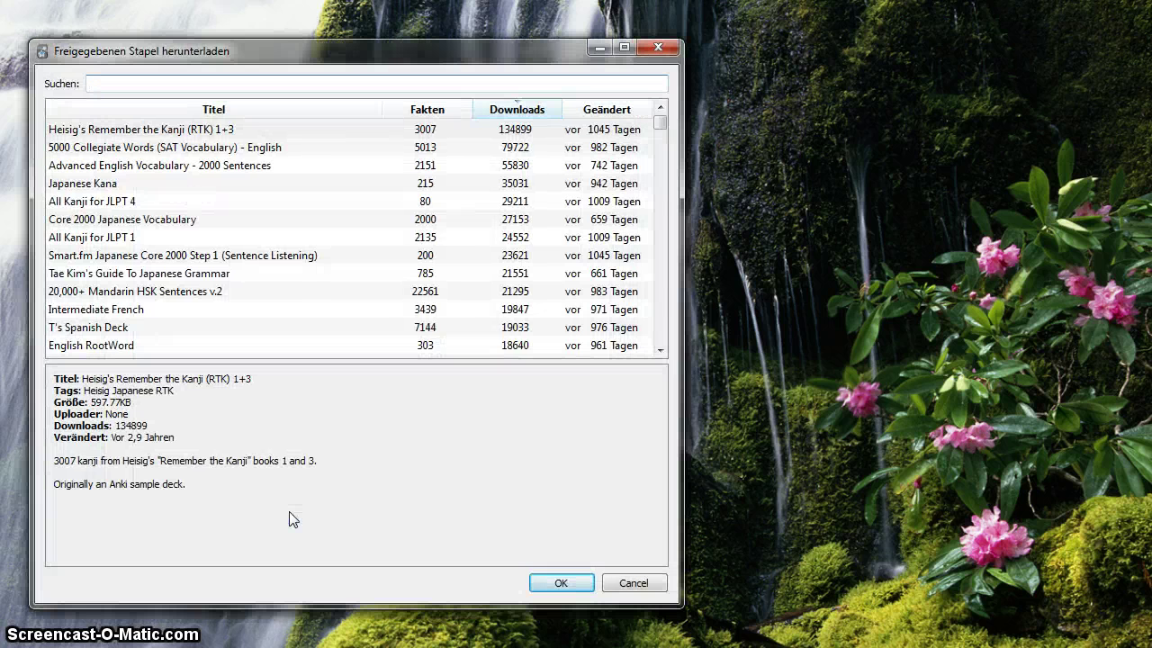
drag(258, 52, 704, 63)
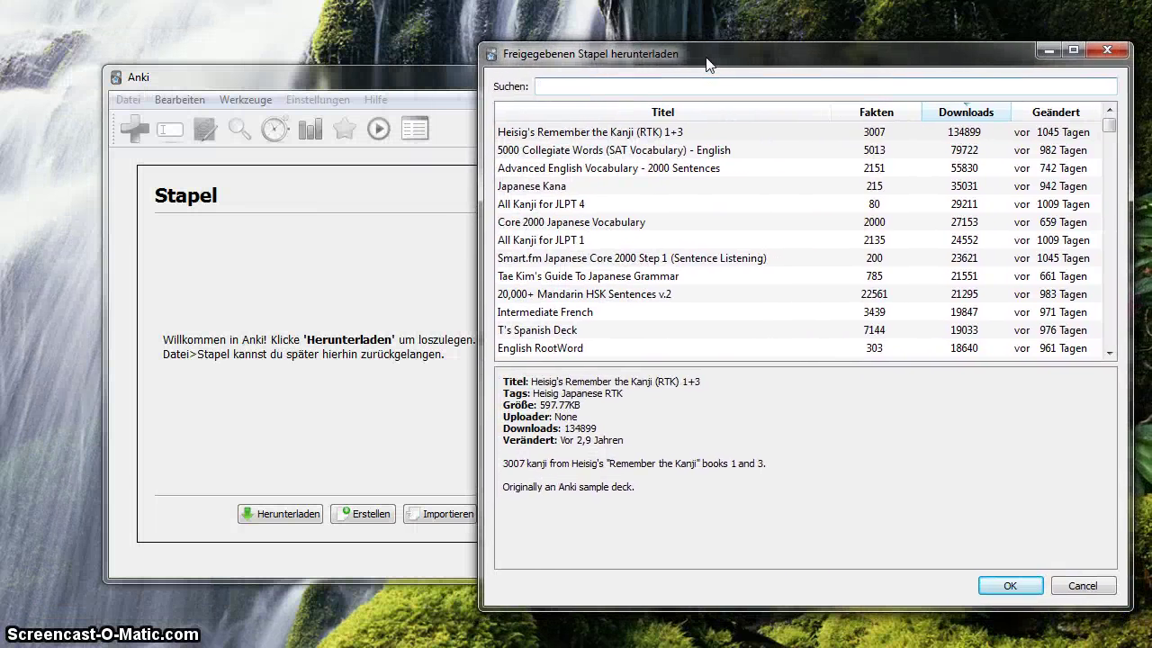
click(1111, 130)
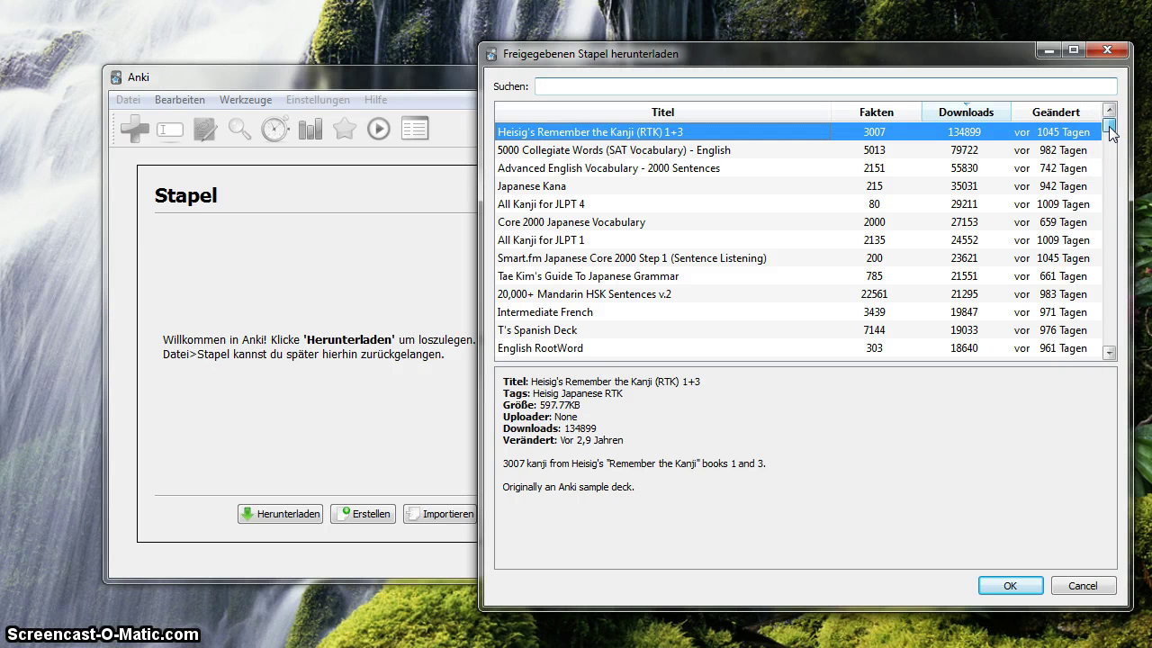
mouse_move(1111, 130)
mouse_down()
mouse_move(1107, 220)
mouse_move(1111, 126)
mouse_up()
click(912, 87)
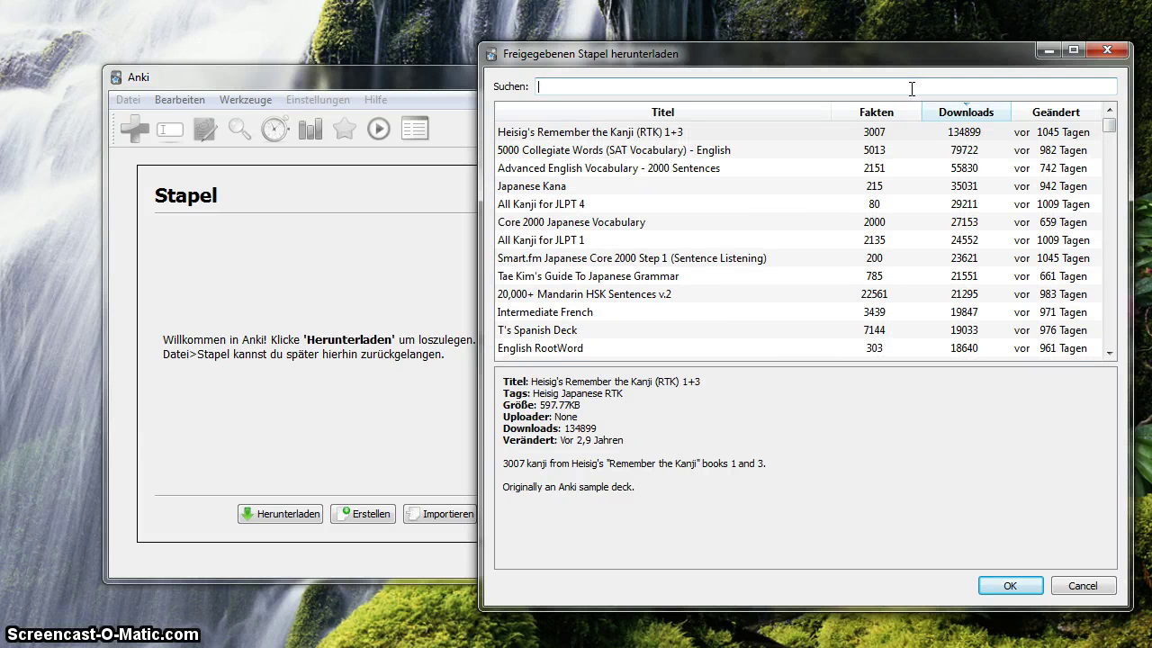
text(Haupt)
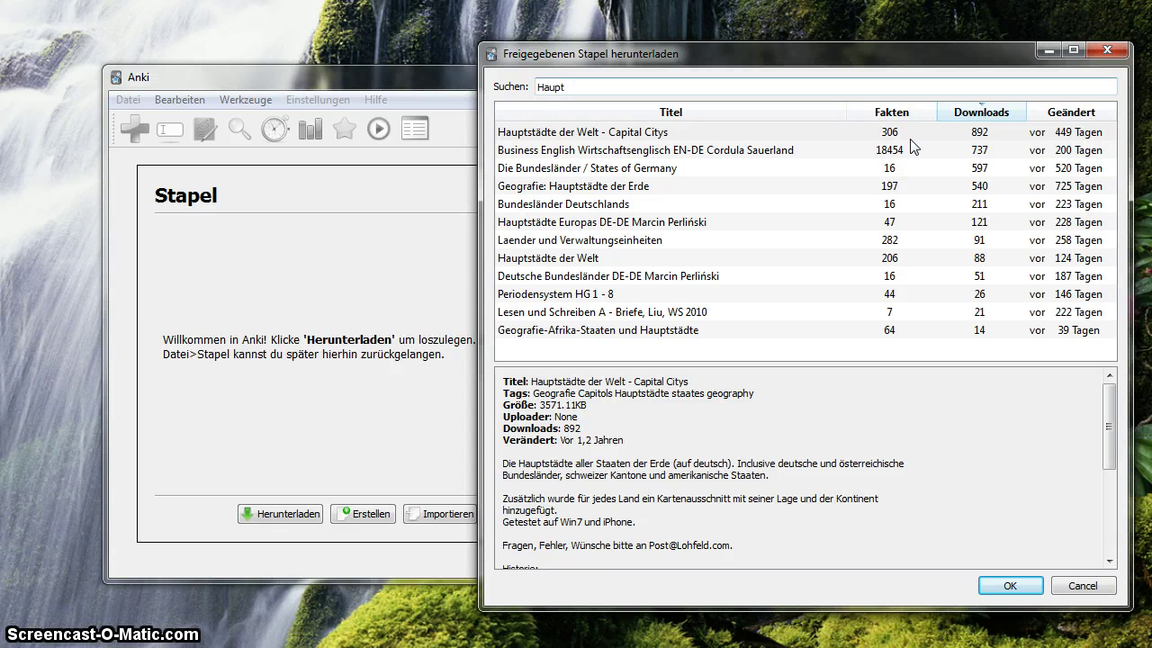
click(1011, 586)
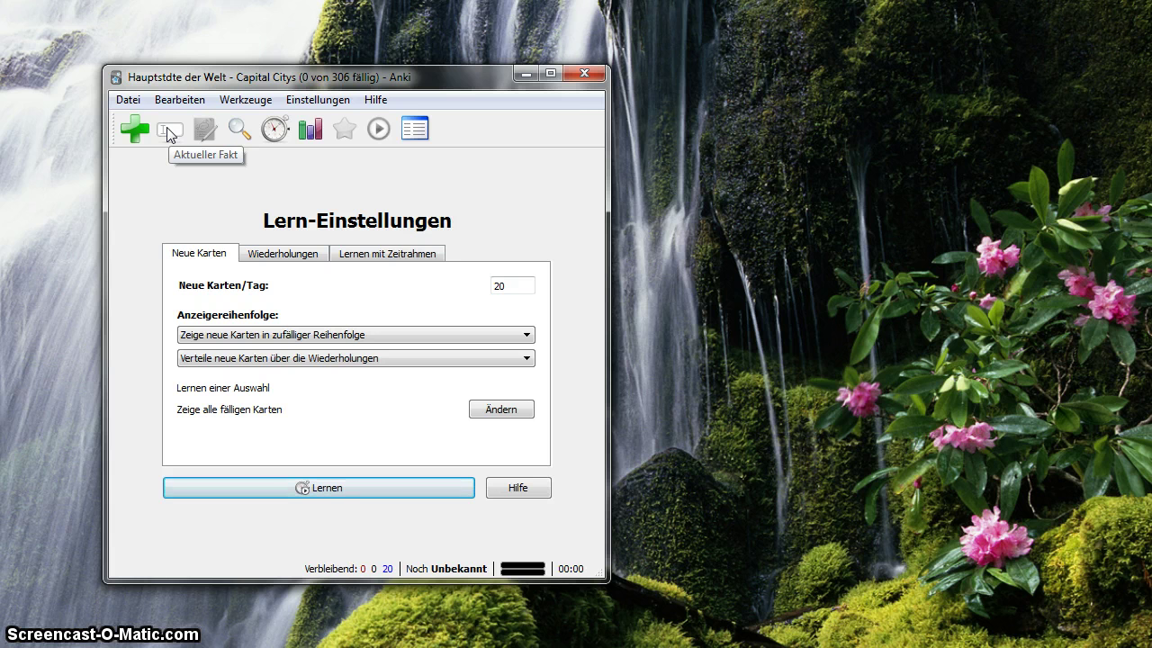
Look through the deck's full card list and the Aargau card's fields in the card editor, then close it.
click(241, 130)
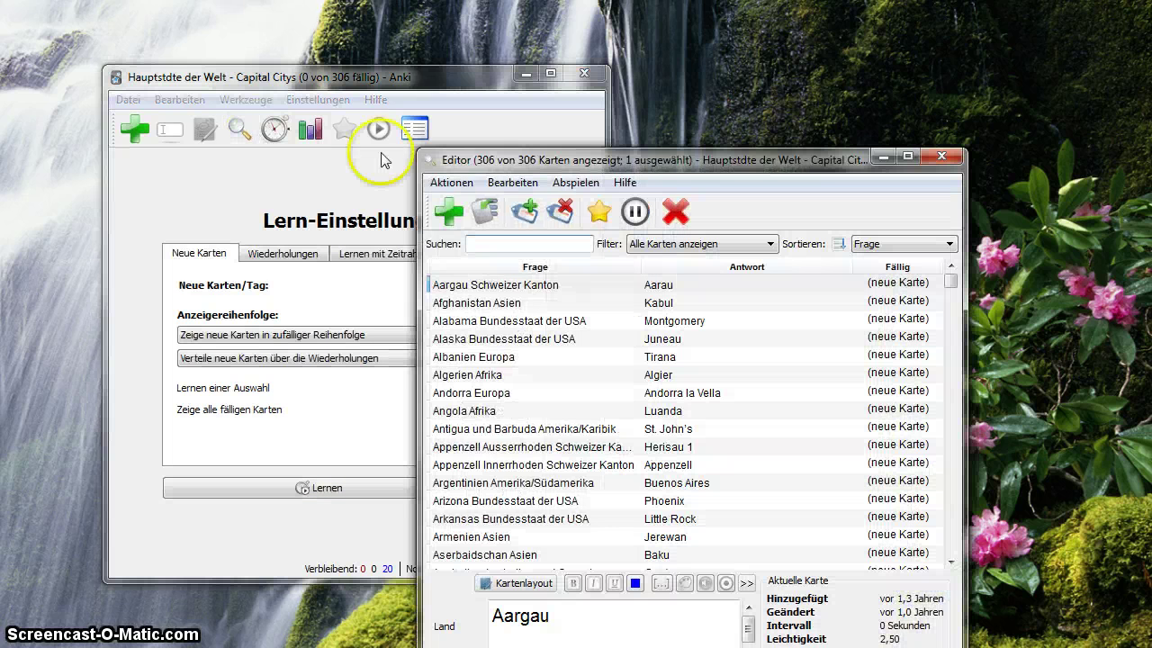
drag(725, 52, 775, 43)
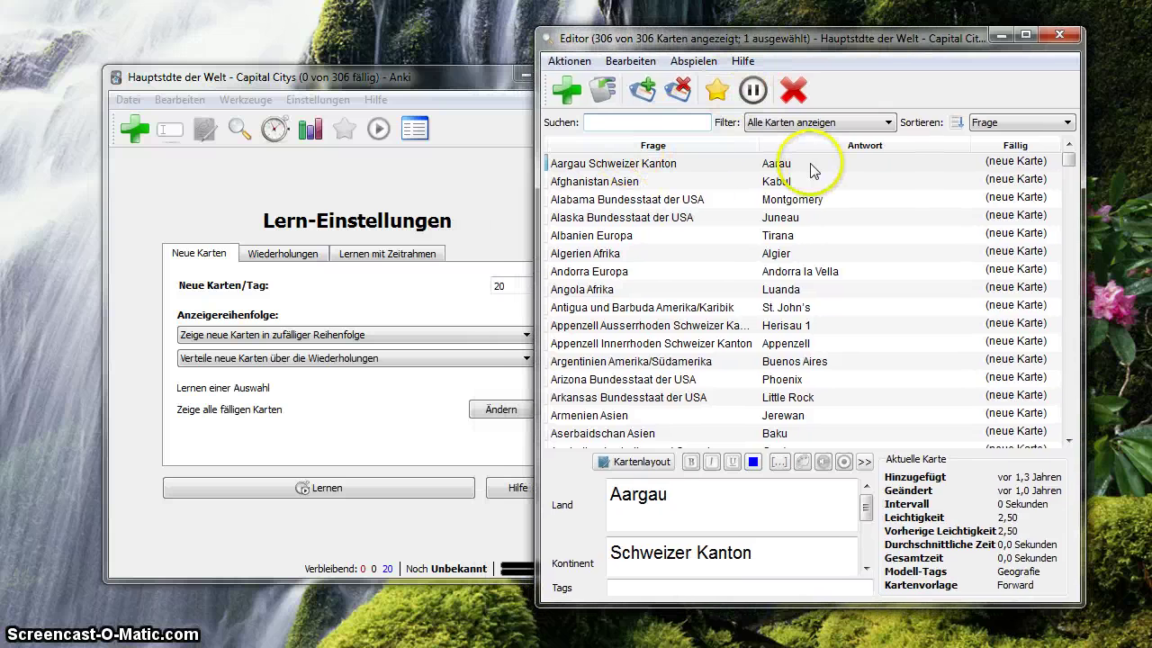
drag(1073, 162, 1093, 443)
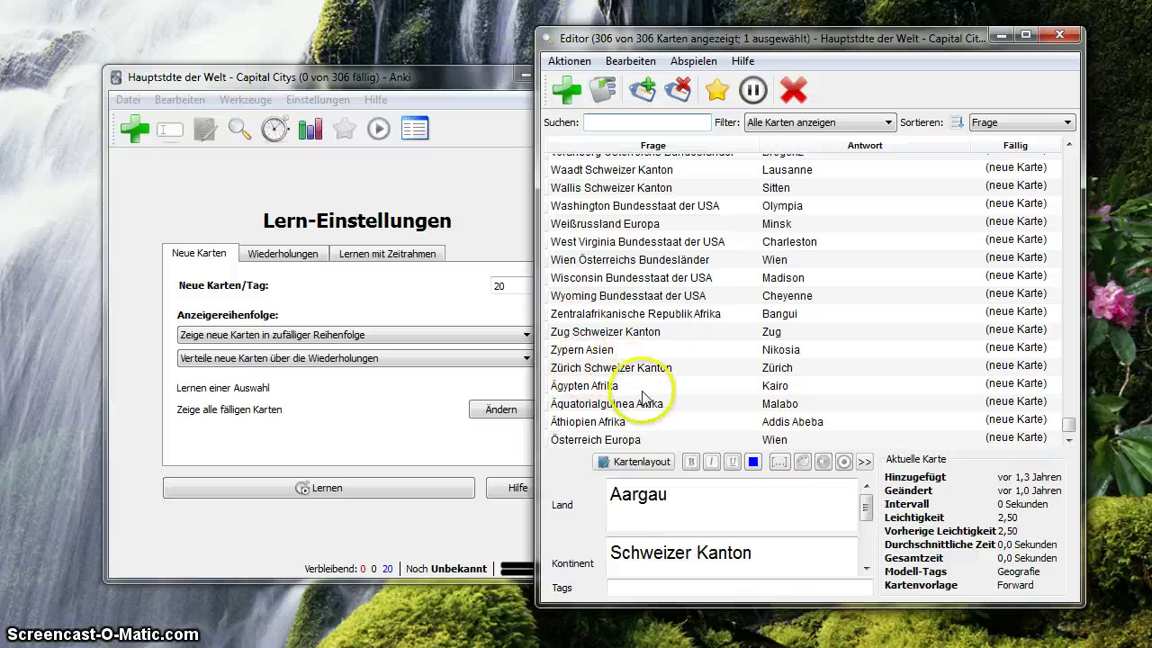
click(705, 500)
click(712, 504)
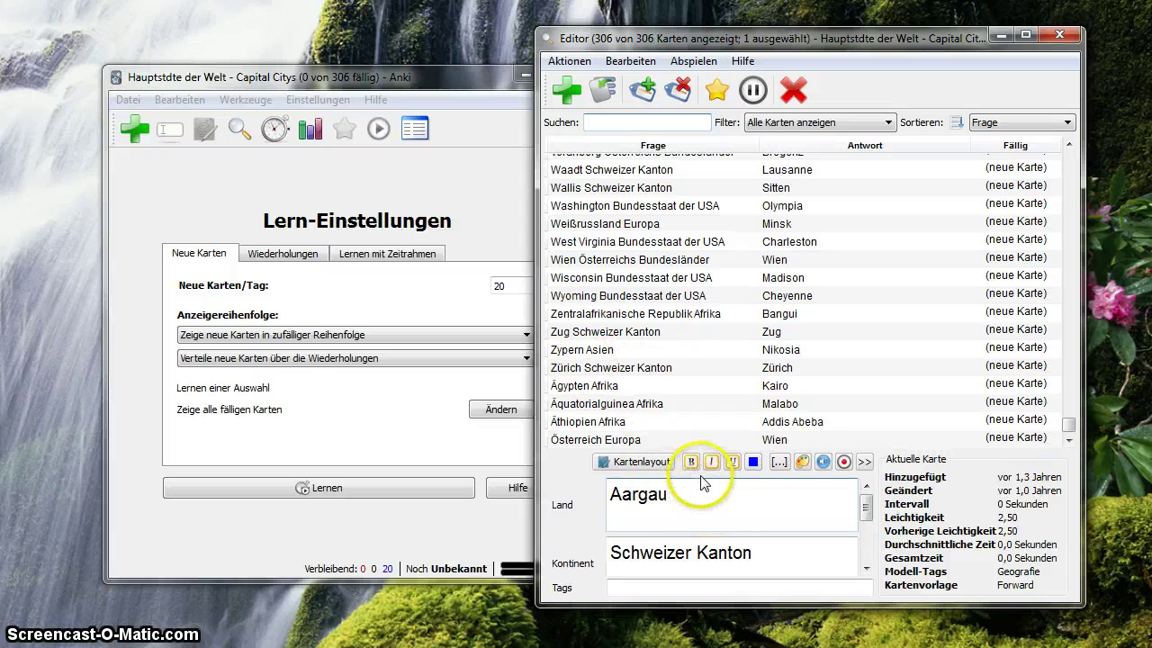
click(1060, 36)
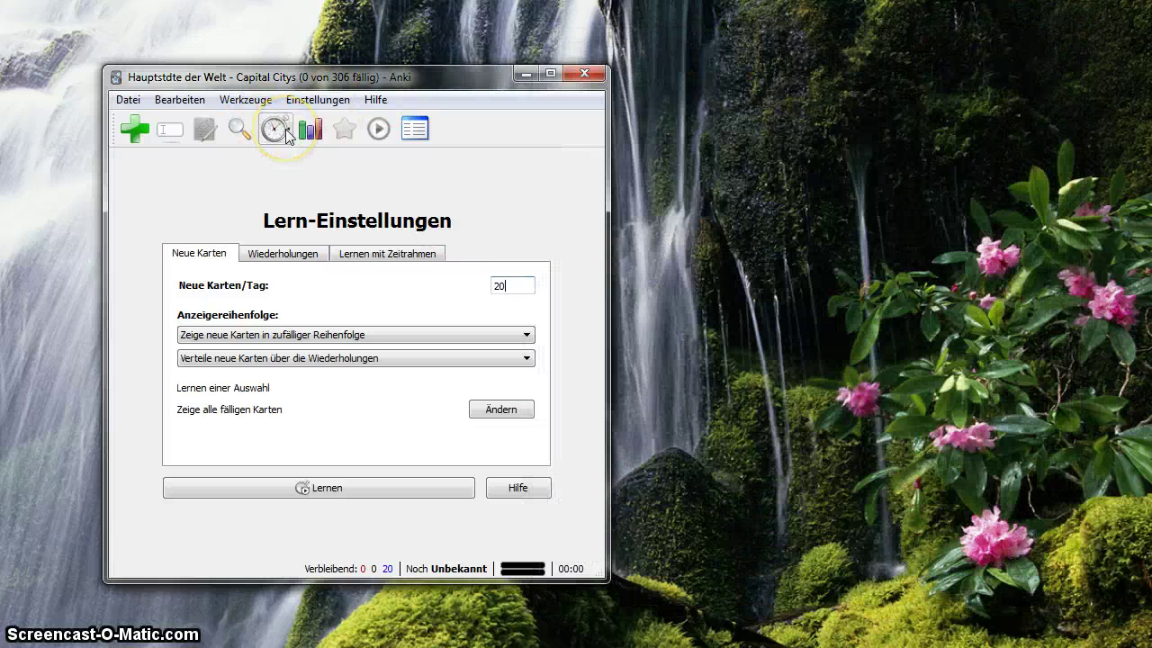
View the deck overview and reopen the world capitals deck from it.
click(274, 130)
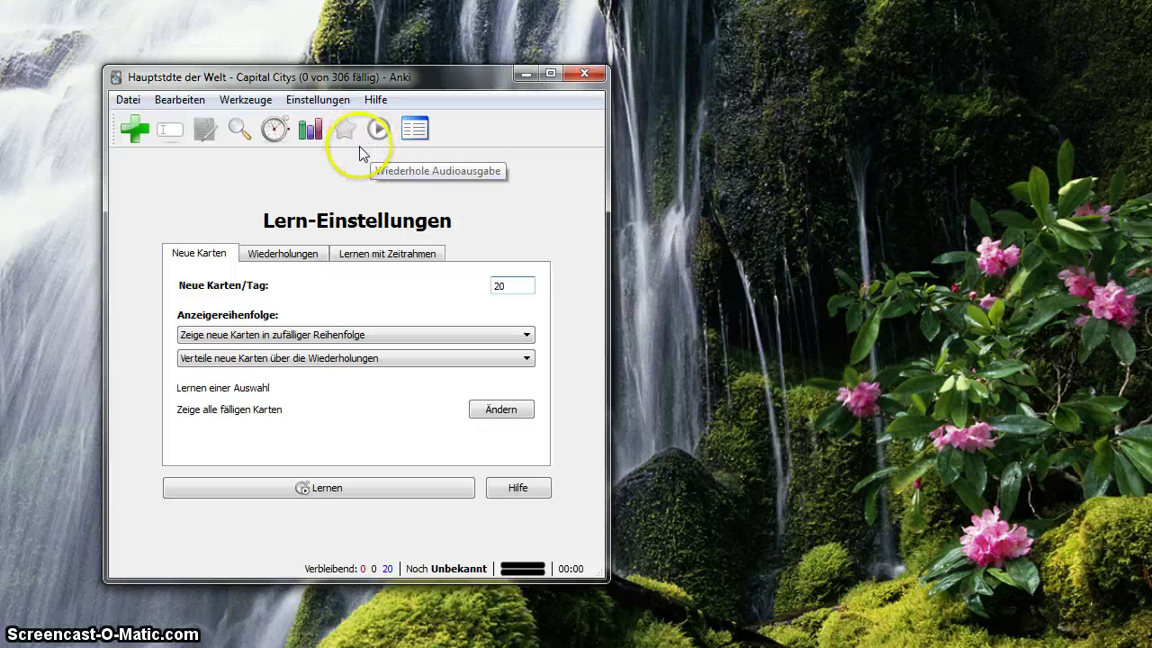
click(417, 133)
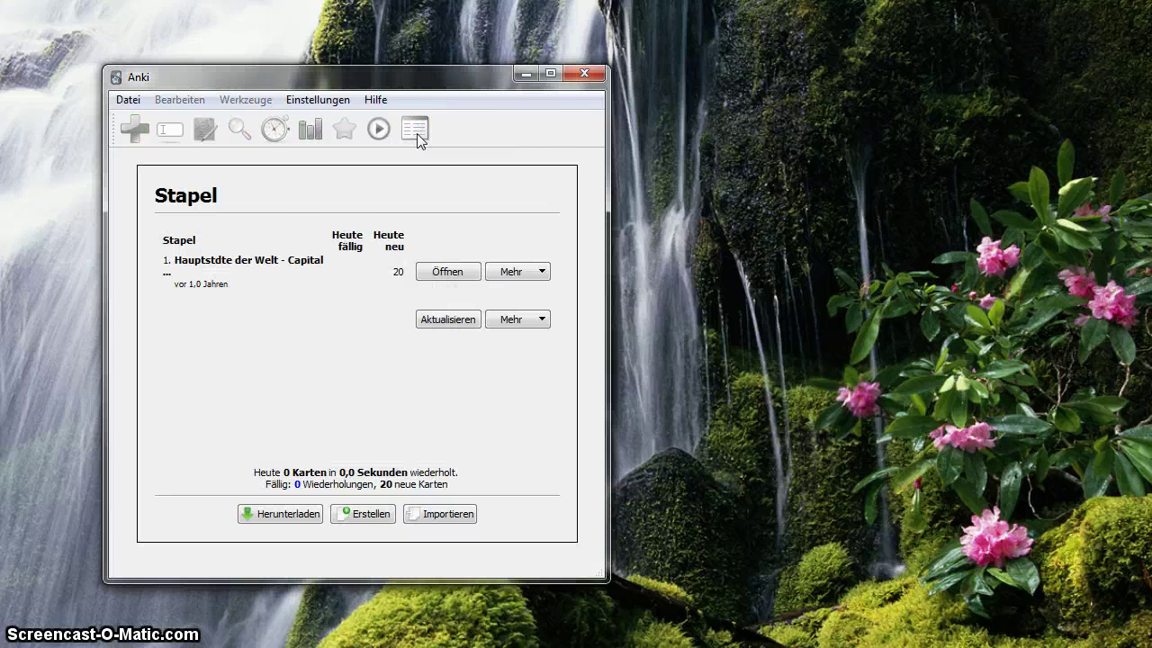
click(448, 275)
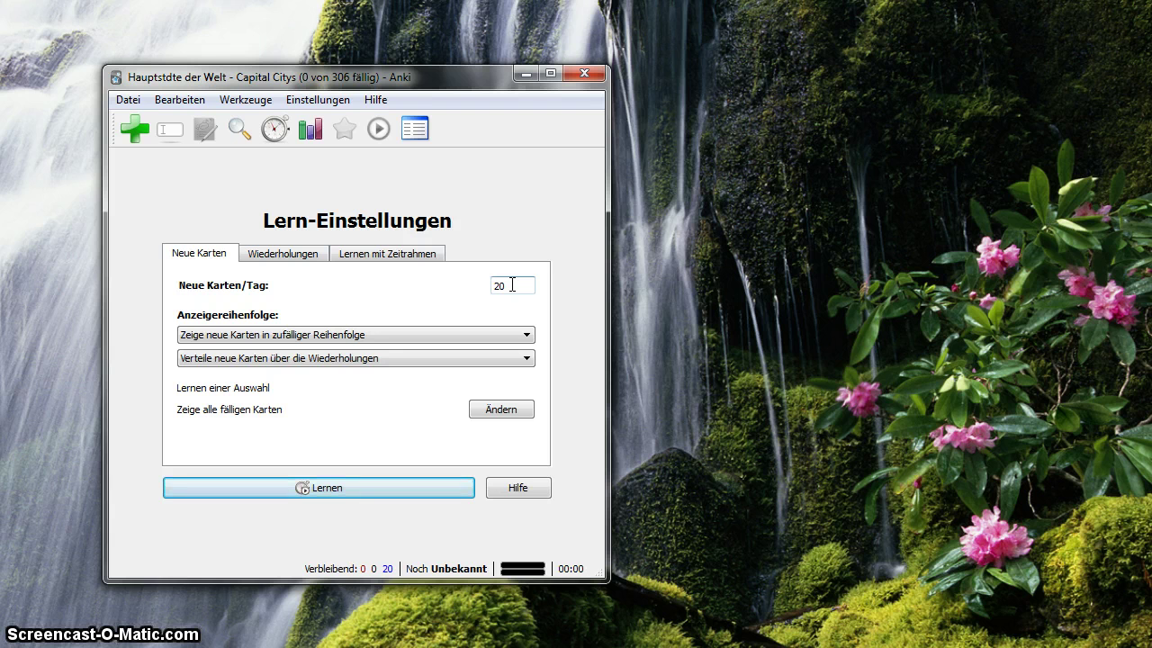
Set new cards per day to 5, keeping random order and new cards distributed among the reviews.
click(511, 284)
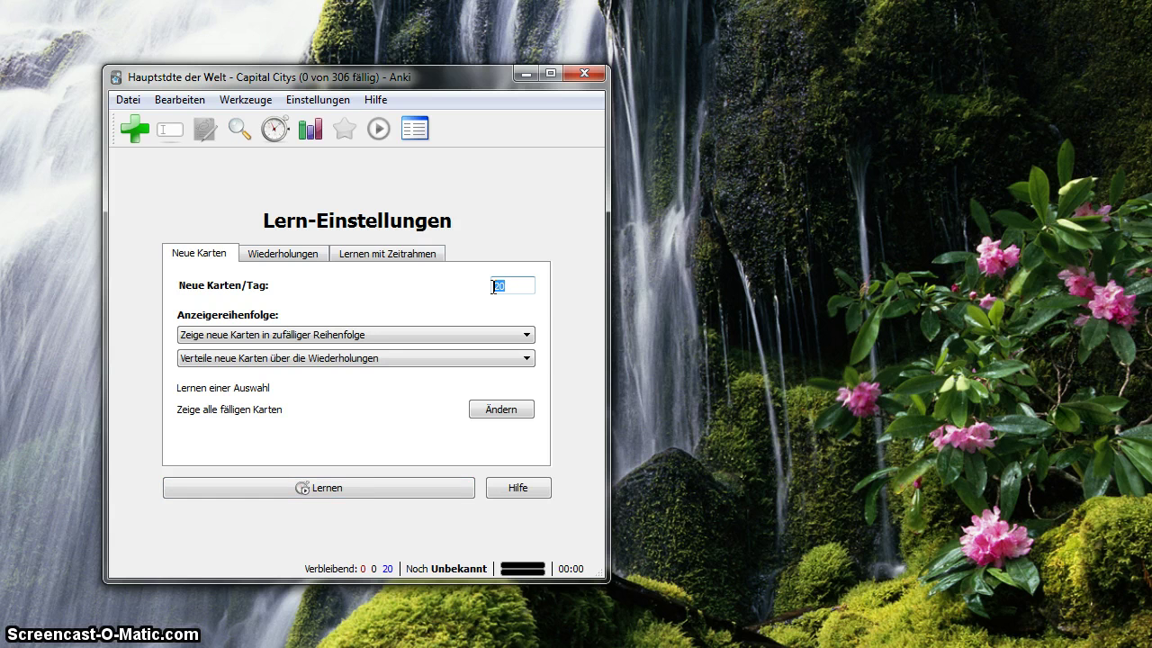
text(5)
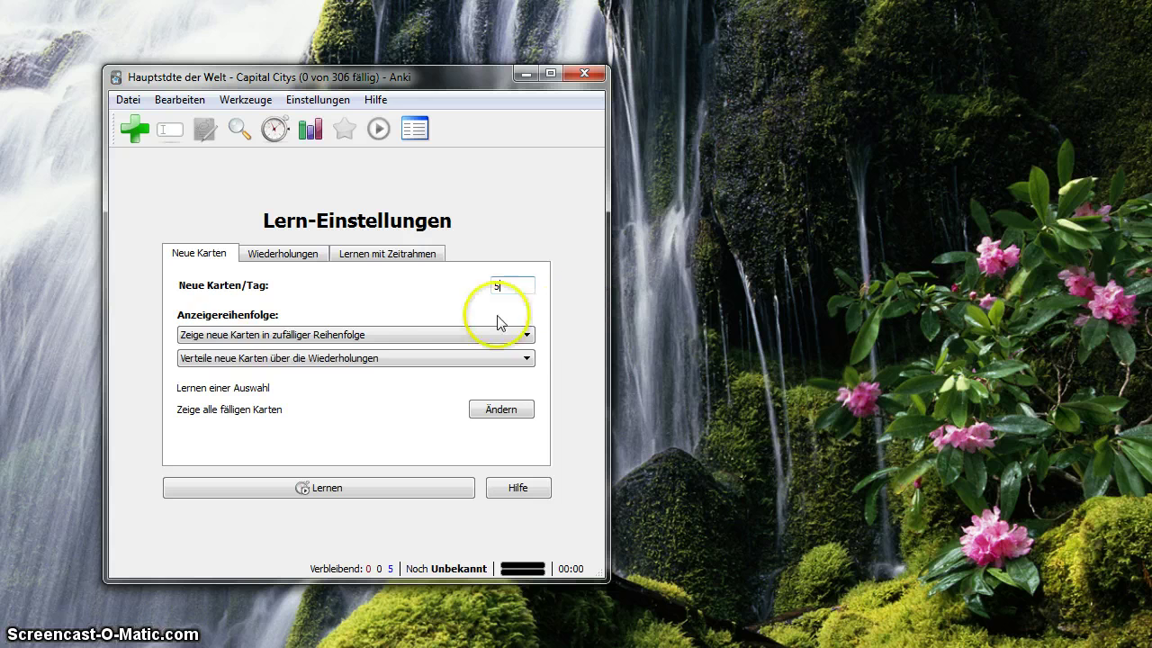
click(331, 336)
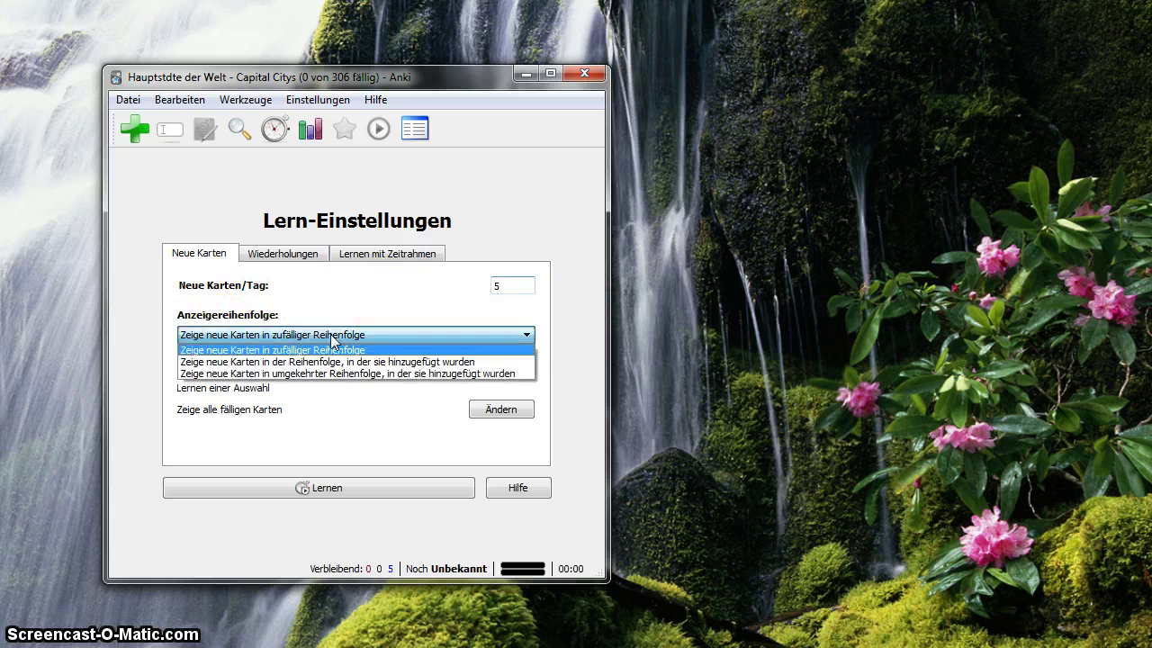
click(330, 348)
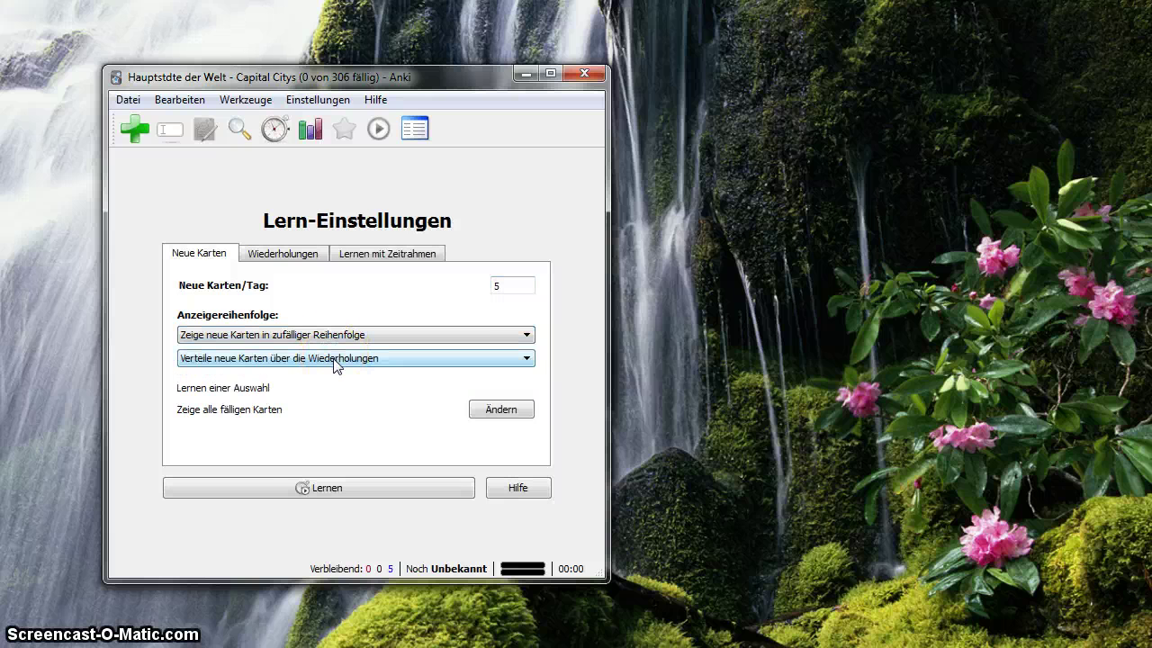
click(335, 360)
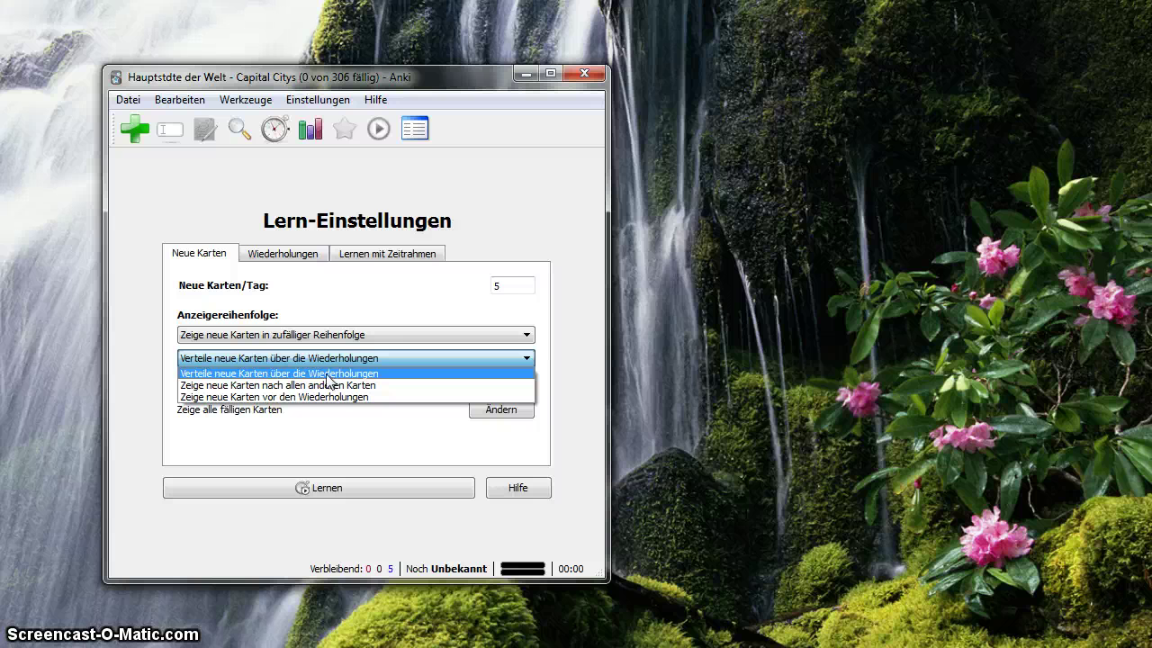
click(328, 377)
click(435, 402)
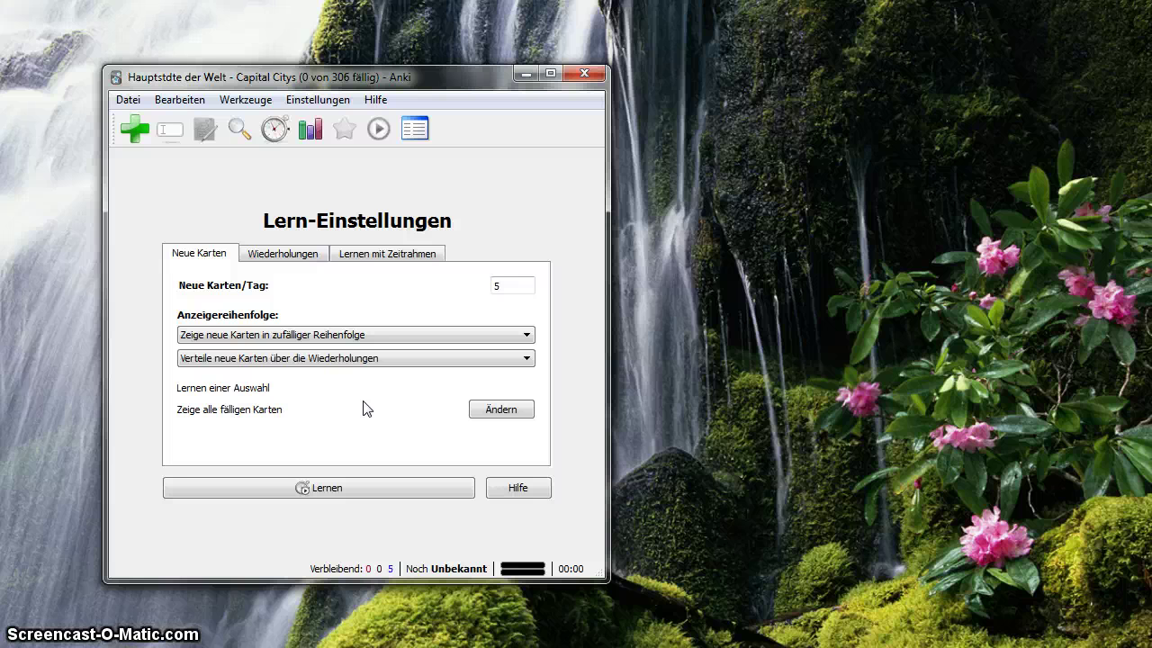
Examine the deck's review settings and its timeboxing settings, including the session limits and the session statistics explanation.
click(286, 256)
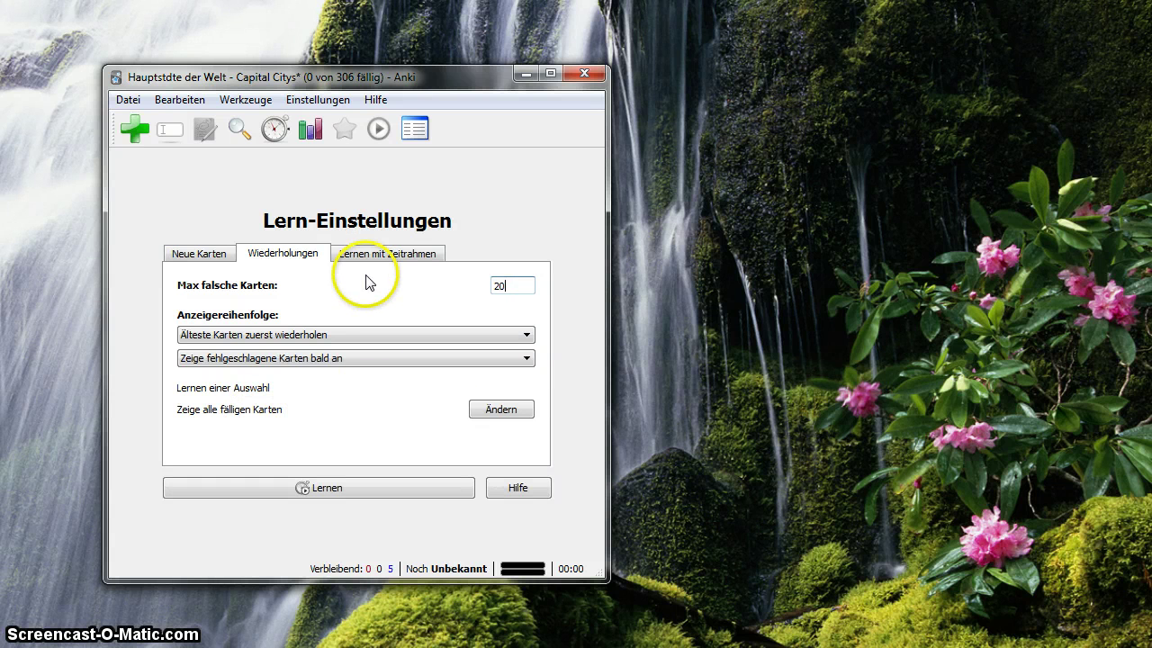
click(387, 254)
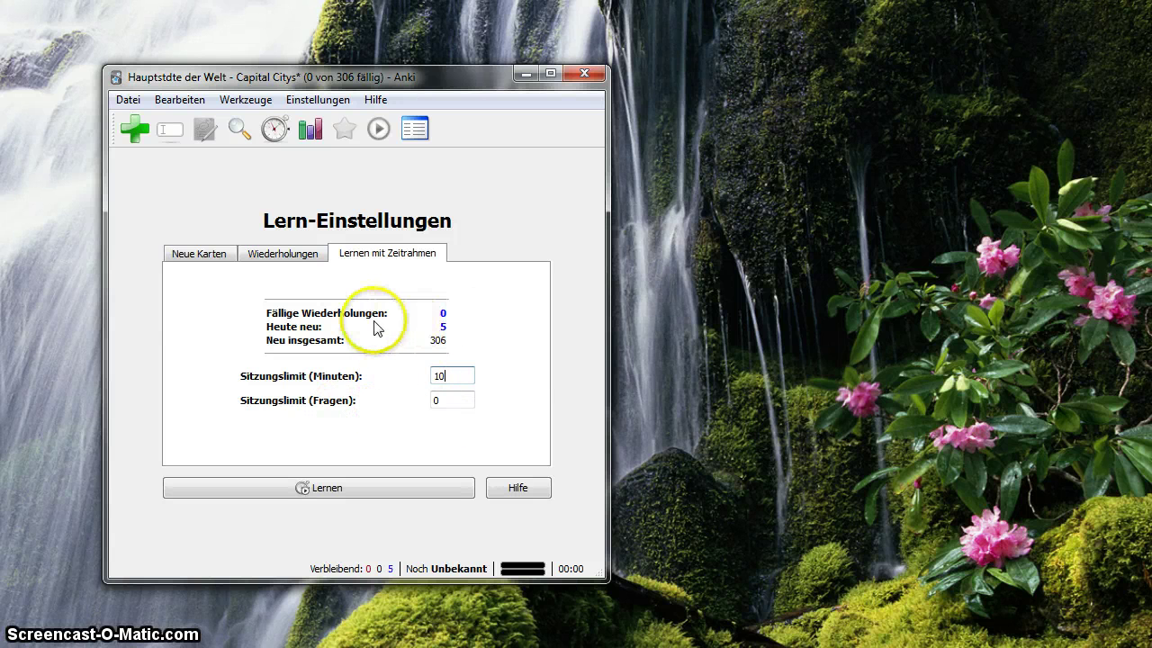
mouse_move(447, 319)
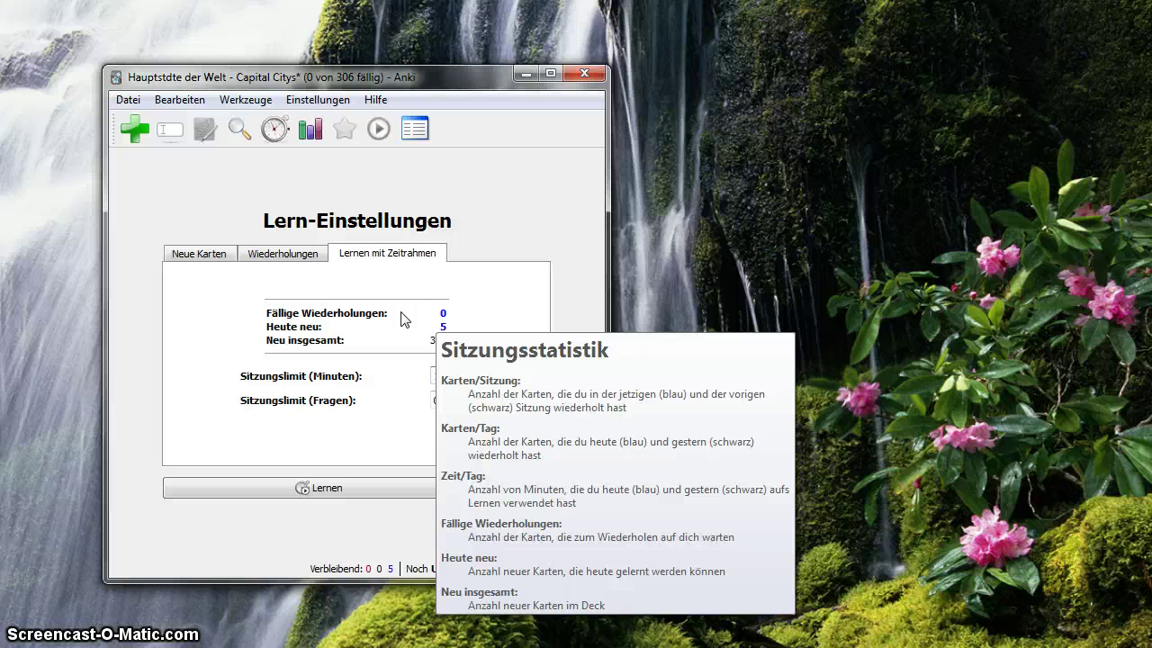
click(494, 306)
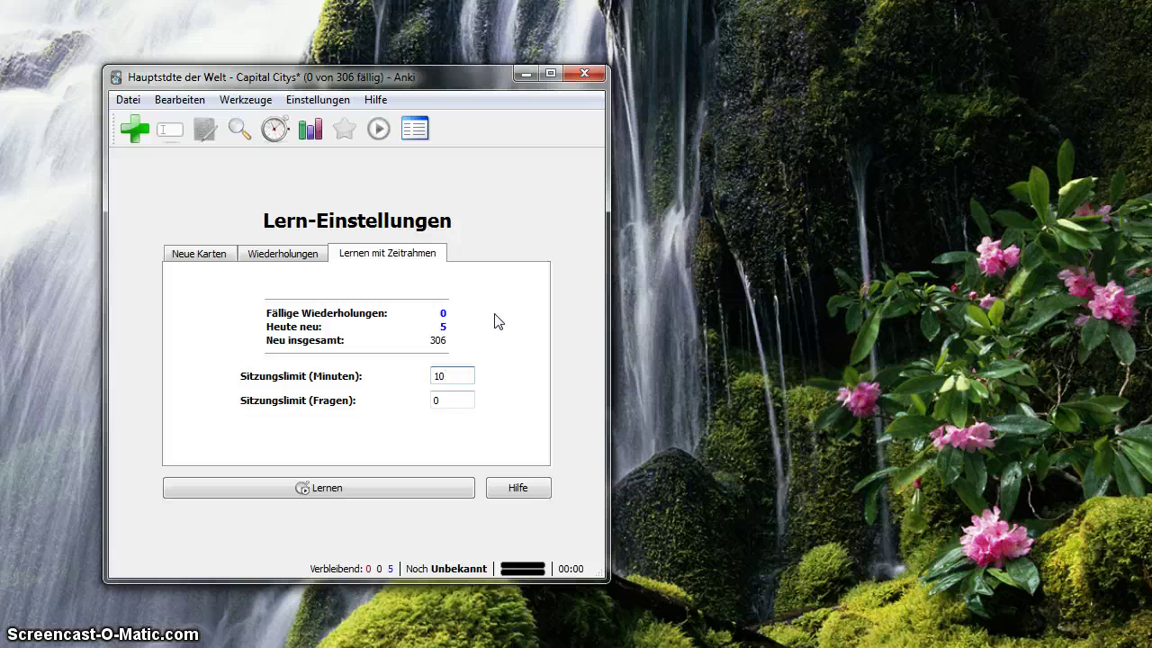
click(477, 311)
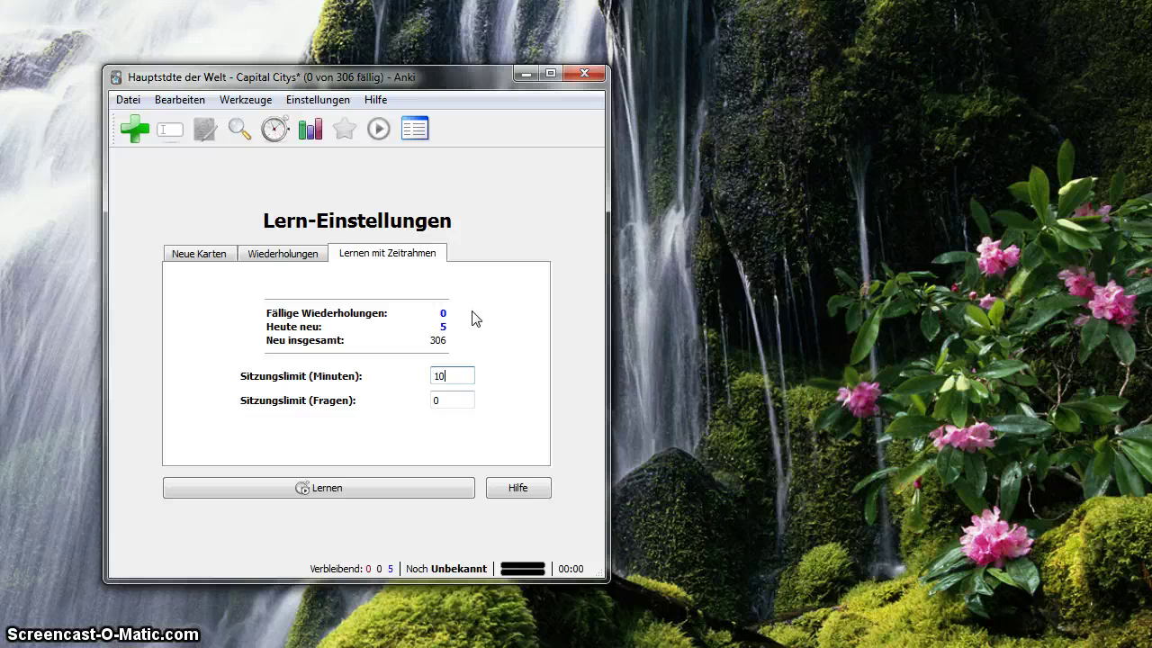
mouse_move(476, 319)
mouse_down()
mouse_move(455, 334)
mouse_move(301, 319)
mouse_move(452, 334)
mouse_move(406, 381)
mouse_move(378, 383)
mouse_move(457, 374)
mouse_move(475, 411)
mouse_move(322, 414)
mouse_move(417, 412)
mouse_up()
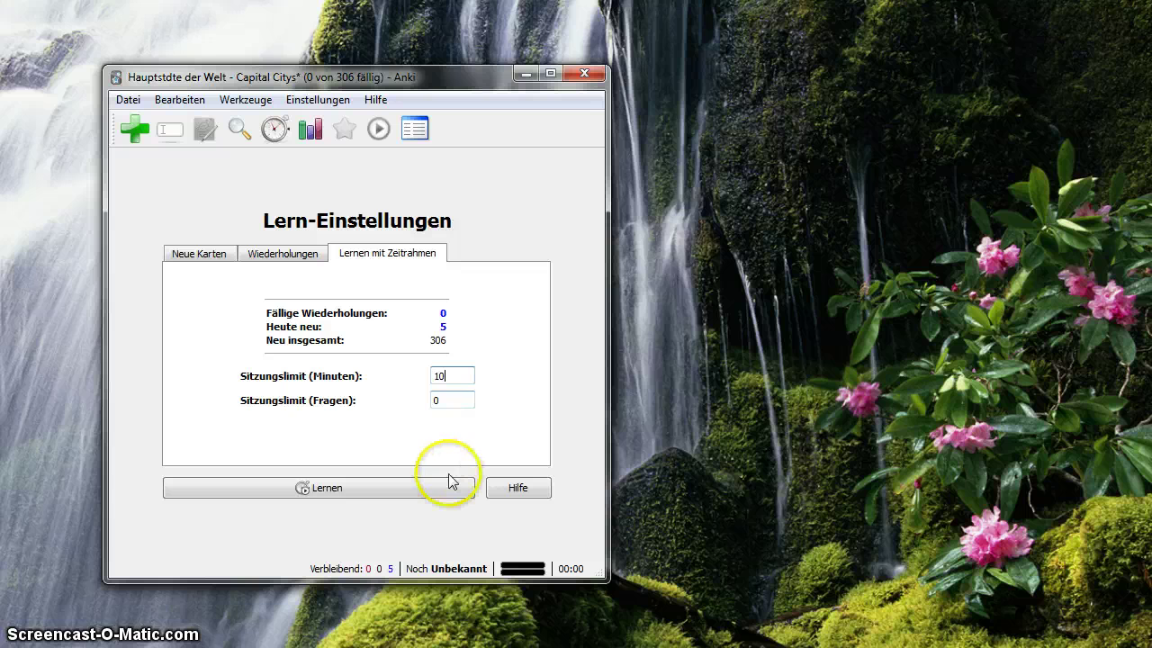
Start studying the deck, then enlarge the study window and move it to the upper-left part of the desktop.
click(394, 488)
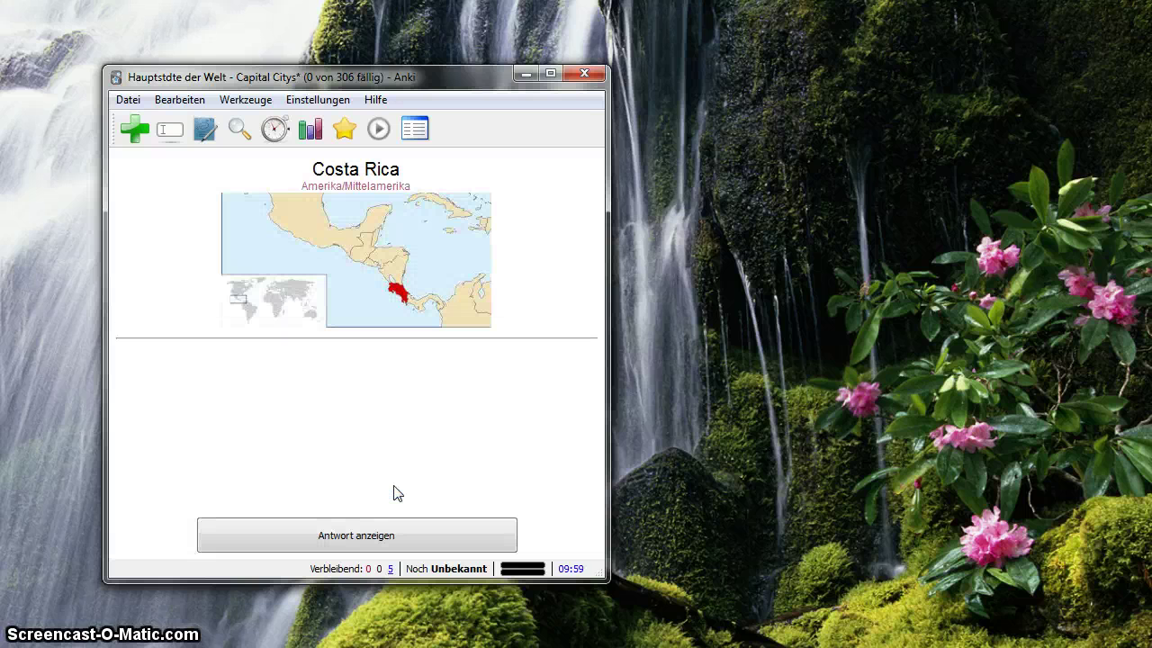
drag(608, 580, 673, 635)
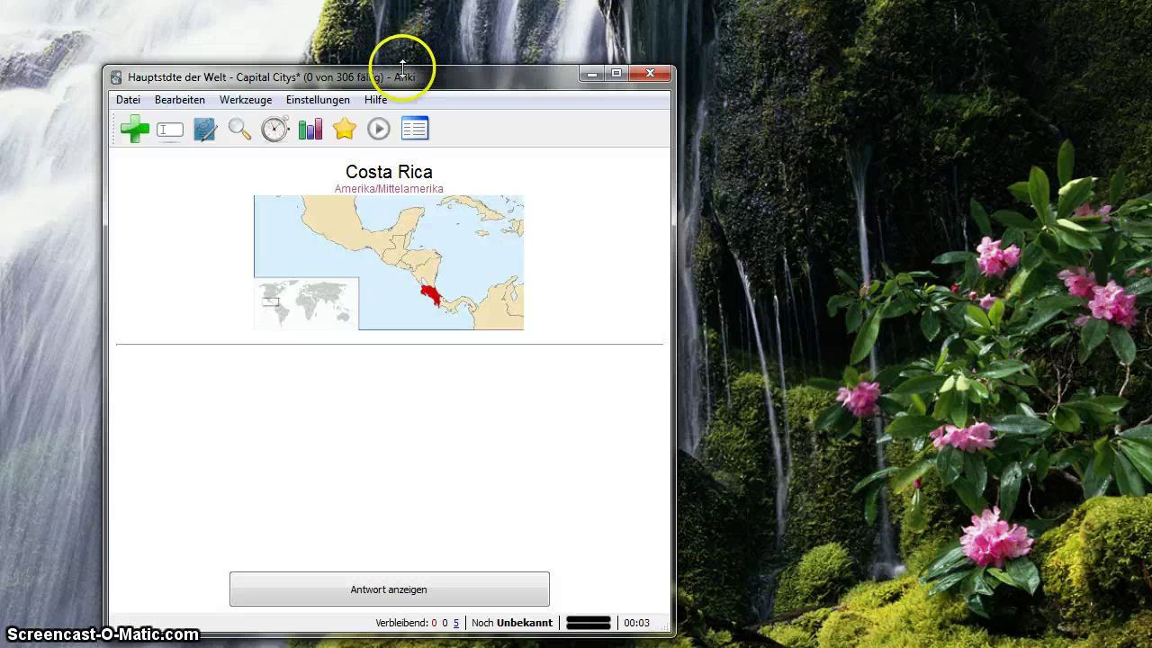
drag(400, 59, 349, 25)
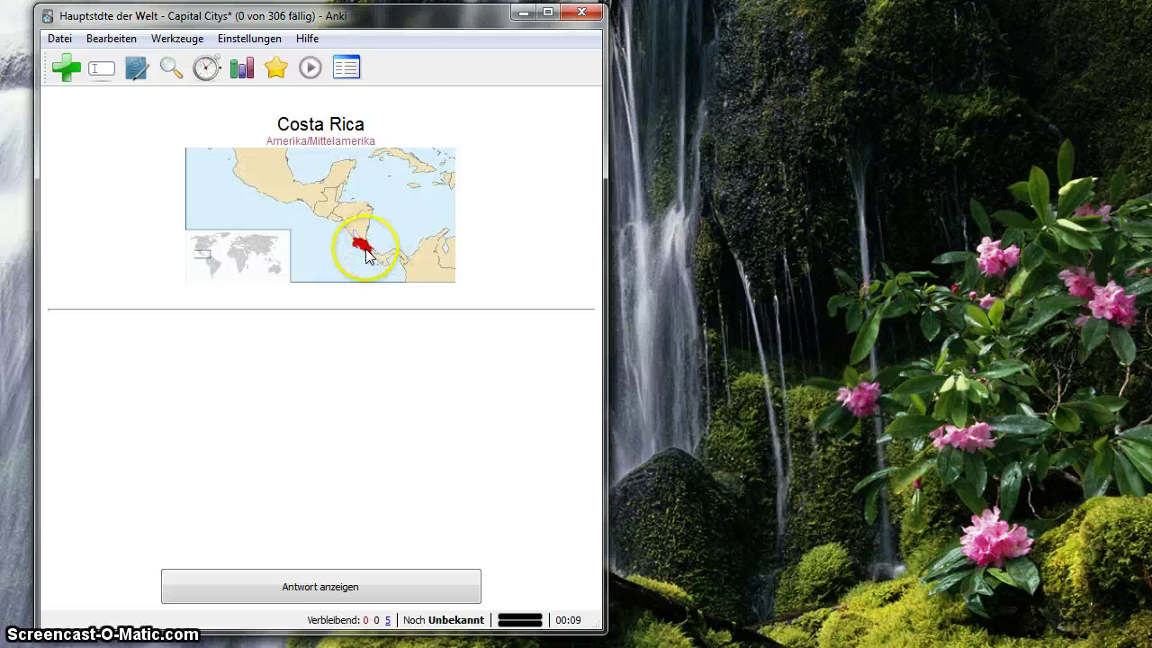
Reveal the answers to the Costa Rica and Rhode Island cards and rate both as "Nochmal".
click(361, 586)
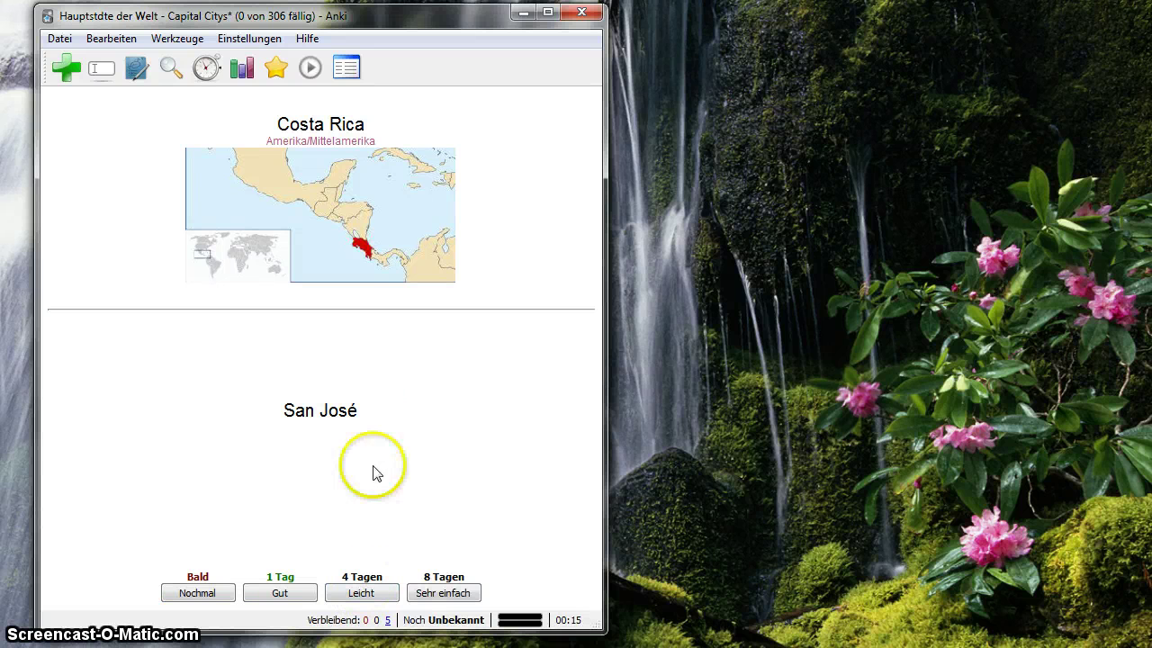
click(198, 594)
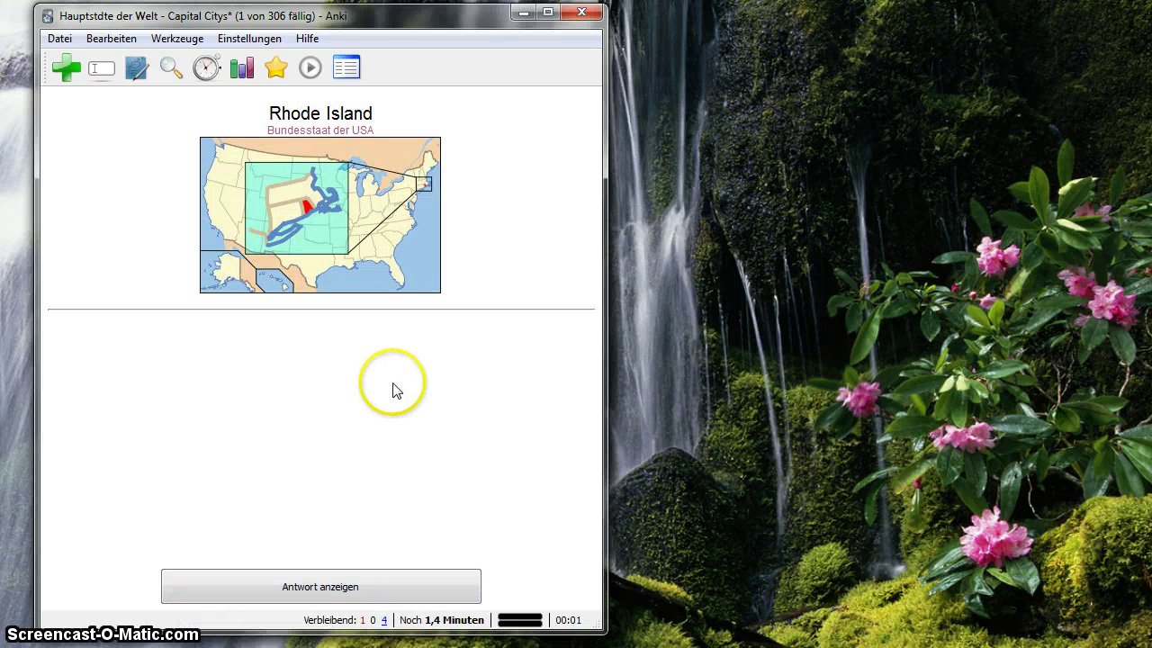
click(353, 590)
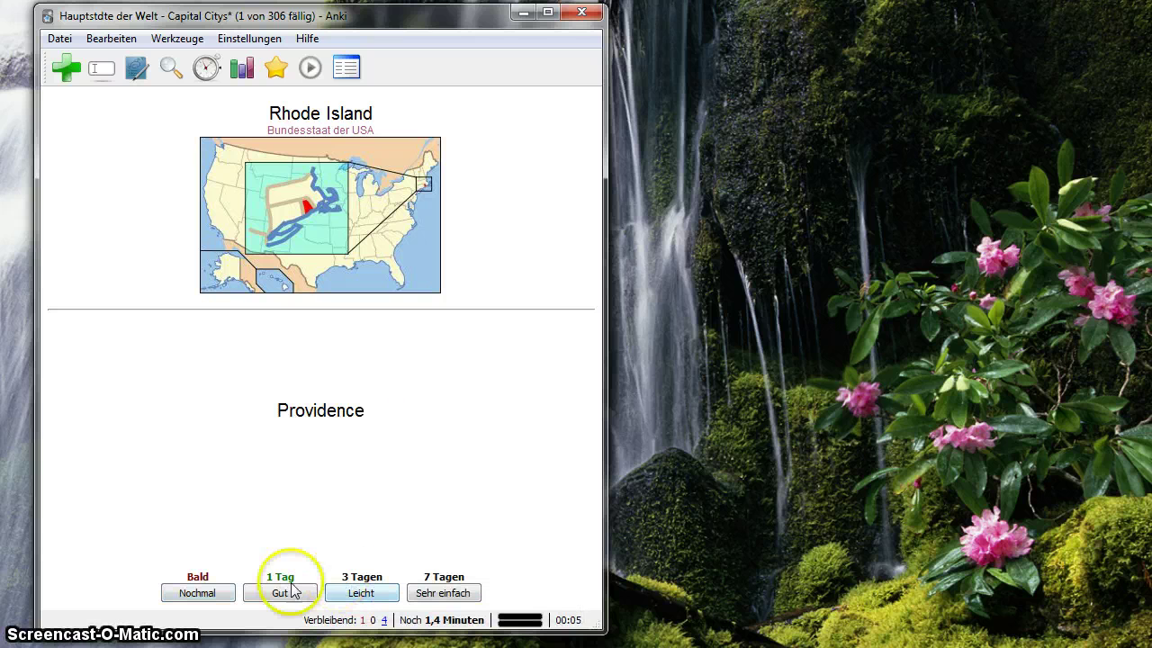
click(208, 594)
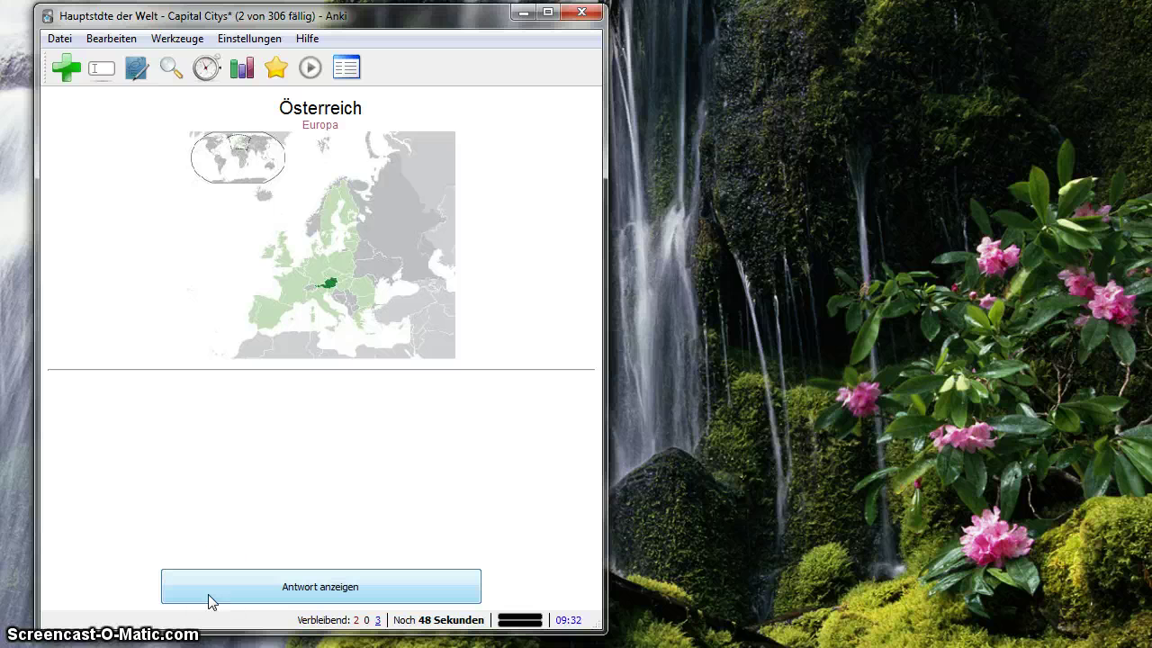
Reveal the answer to the Österreich card and rate it as "Sehr einfach".
click(369, 470)
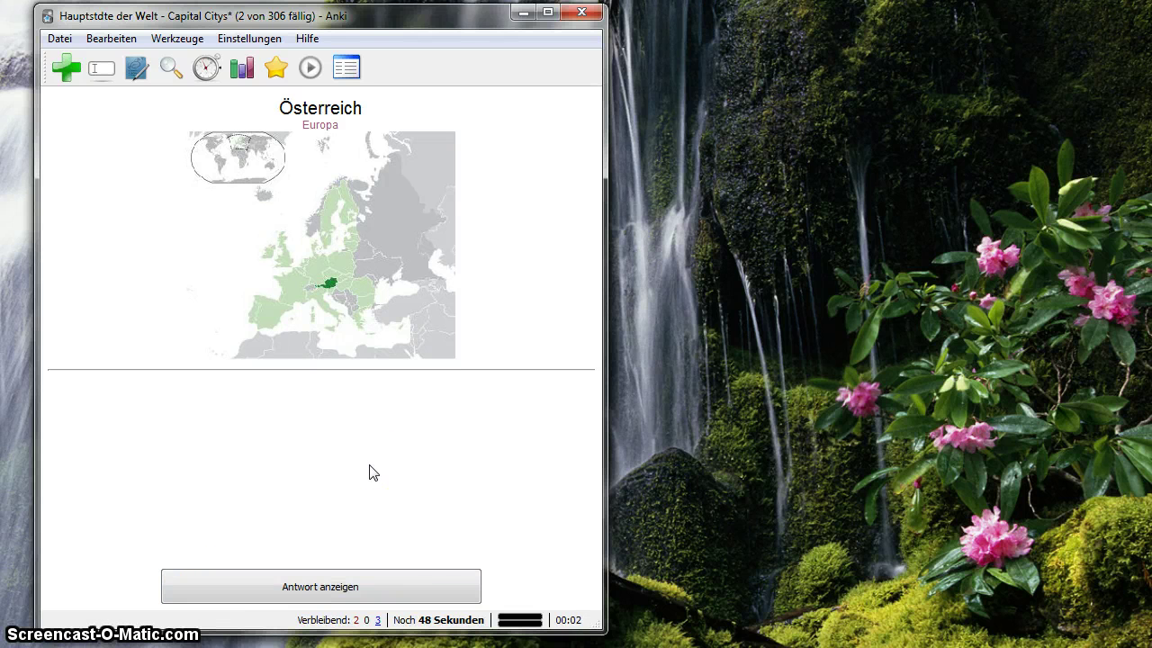
click(381, 522)
click(388, 592)
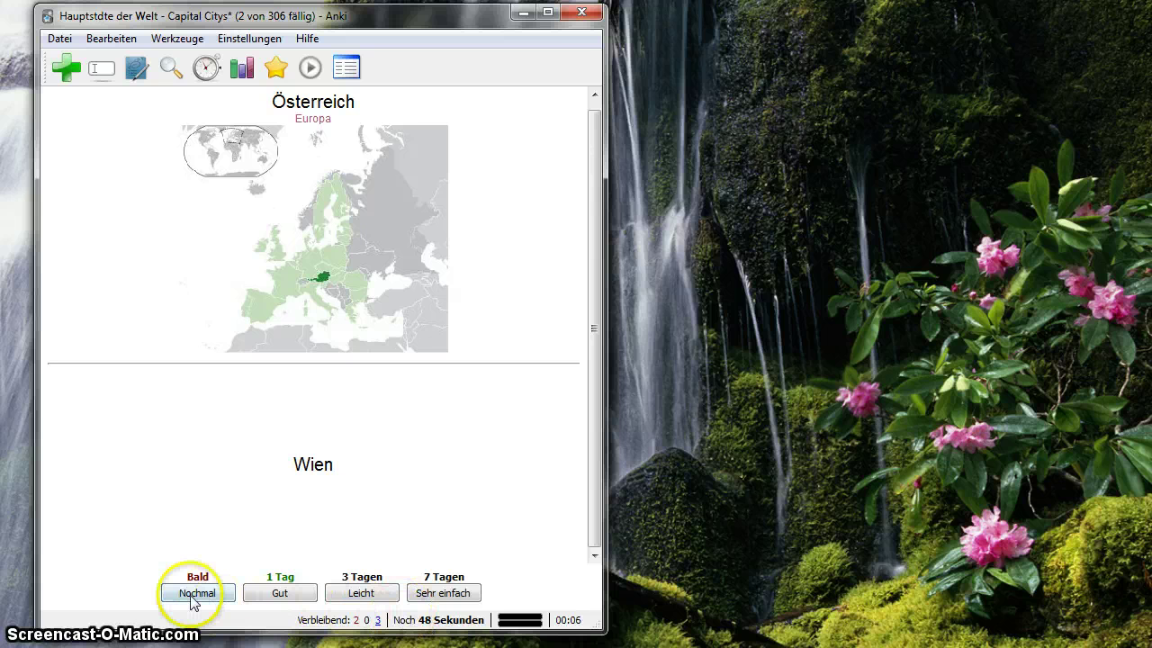
click(437, 593)
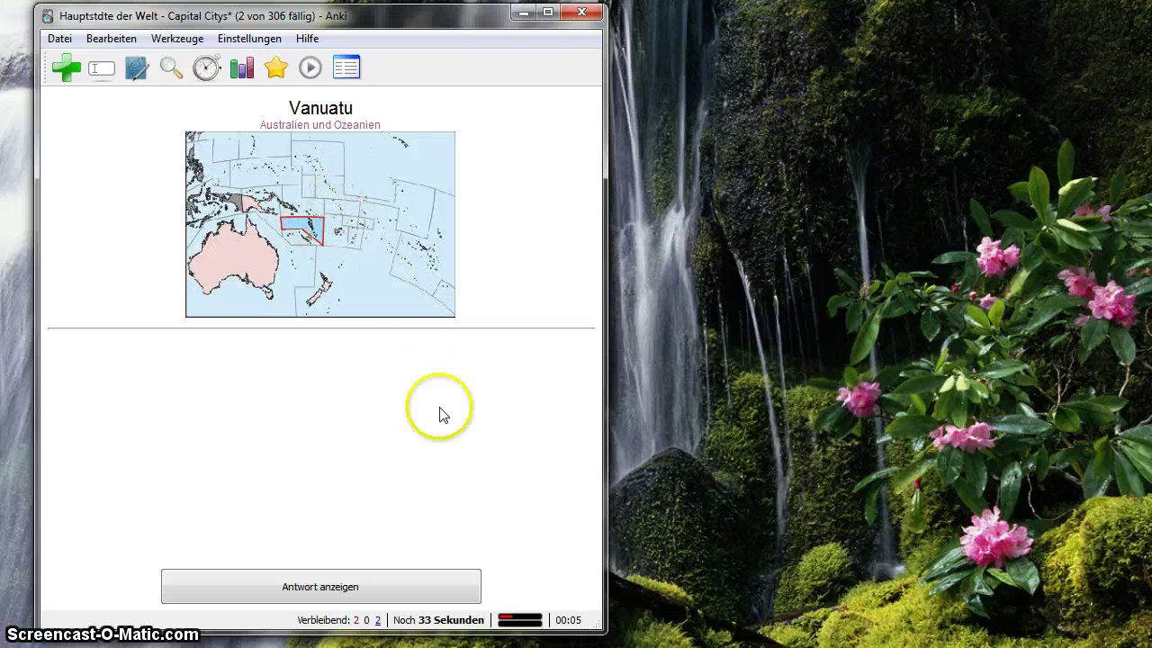
Reveal the Vanuatu card's answer and rate it as "Nochmal", and reveal the answer to the Hawaii card.
click(357, 590)
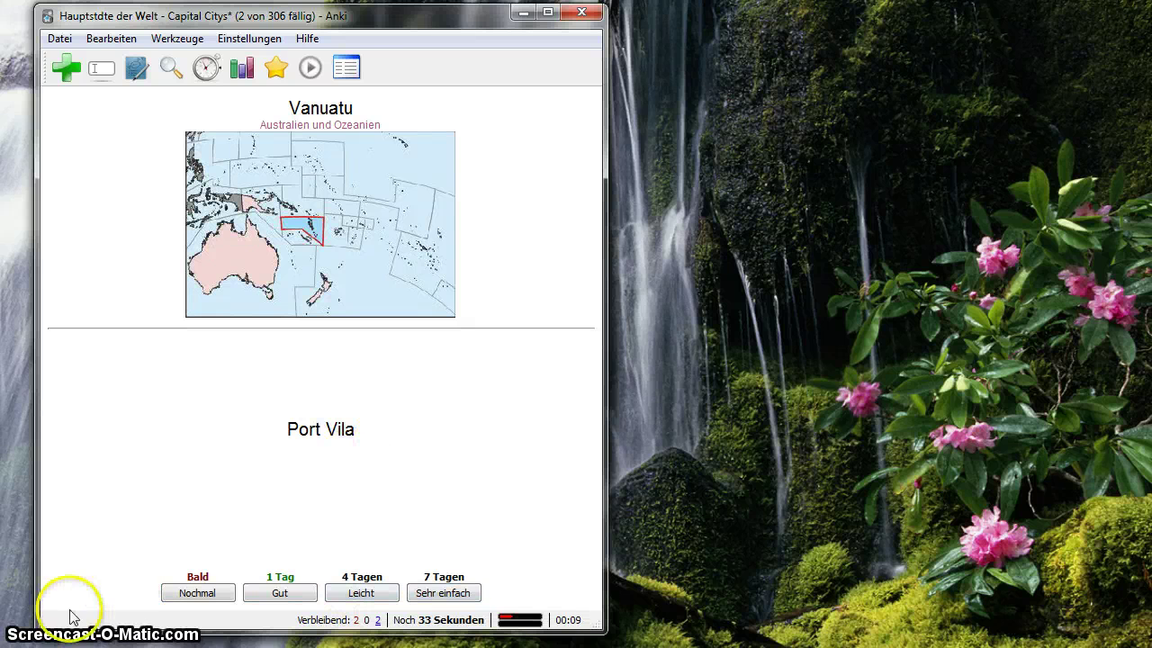
click(214, 596)
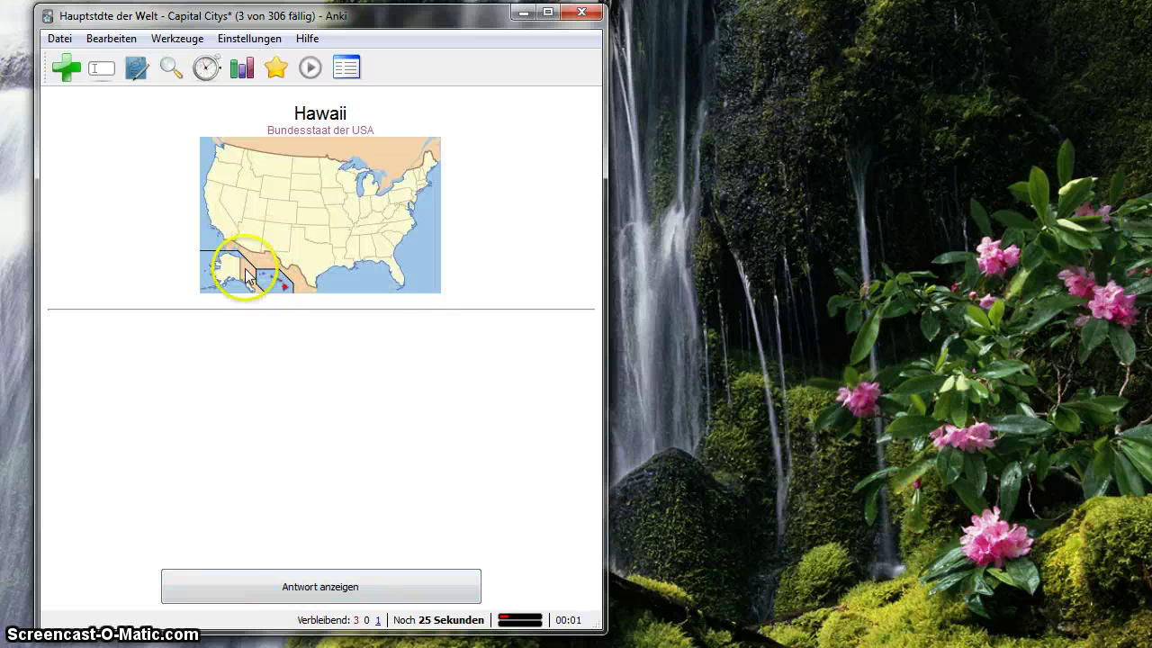
click(342, 585)
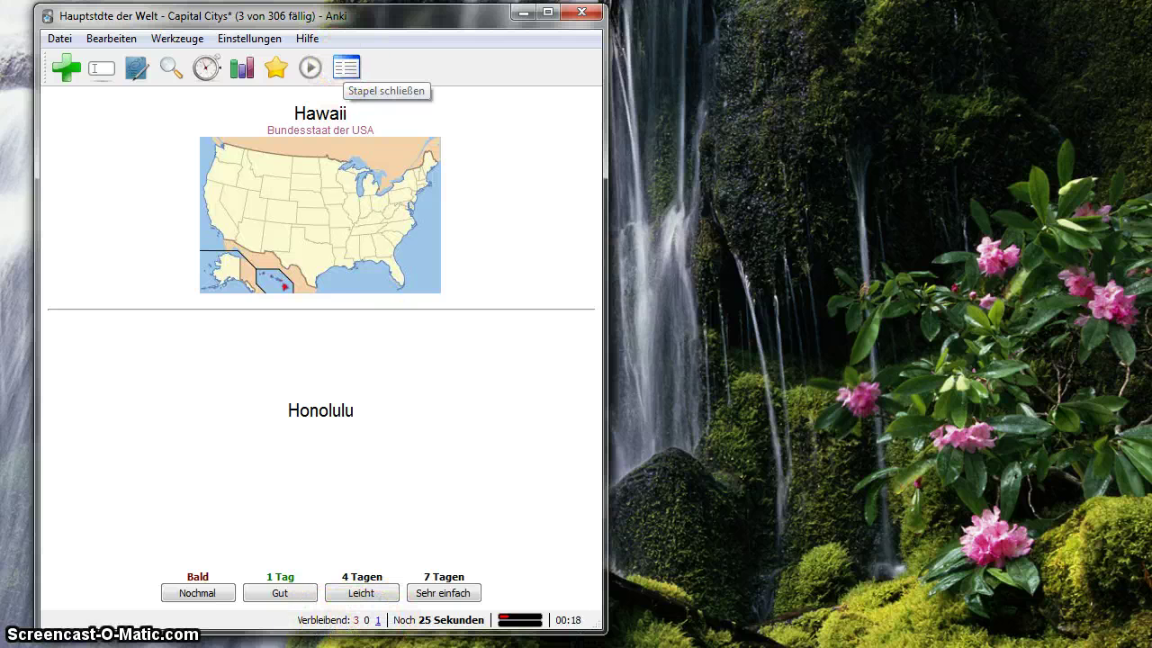
Shift the study window upward to examine the details of the remaining card counts, and bring the window back fully into view.
drag(347, 19, 330, 0)
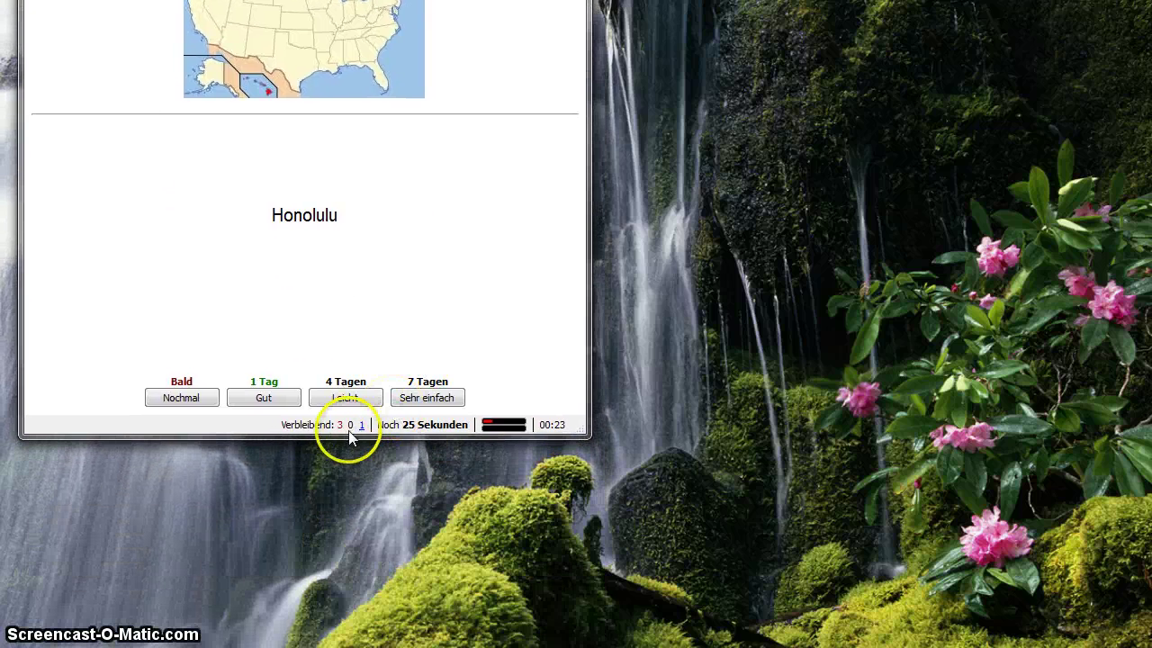
mouse_move(347, 431)
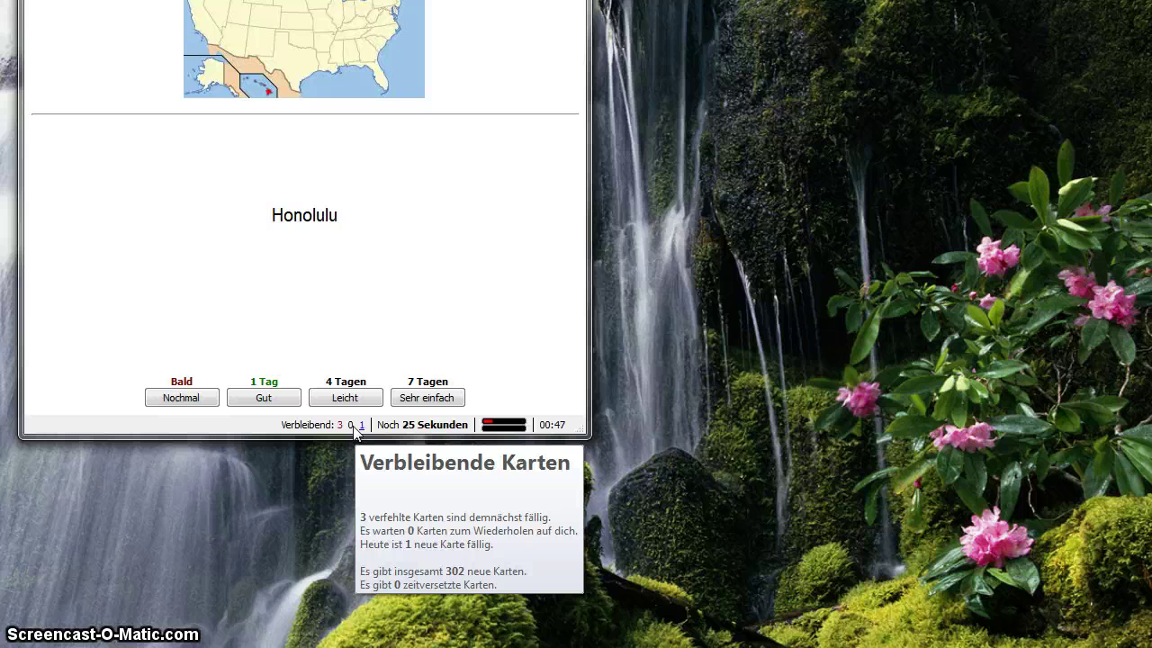
click(362, 431)
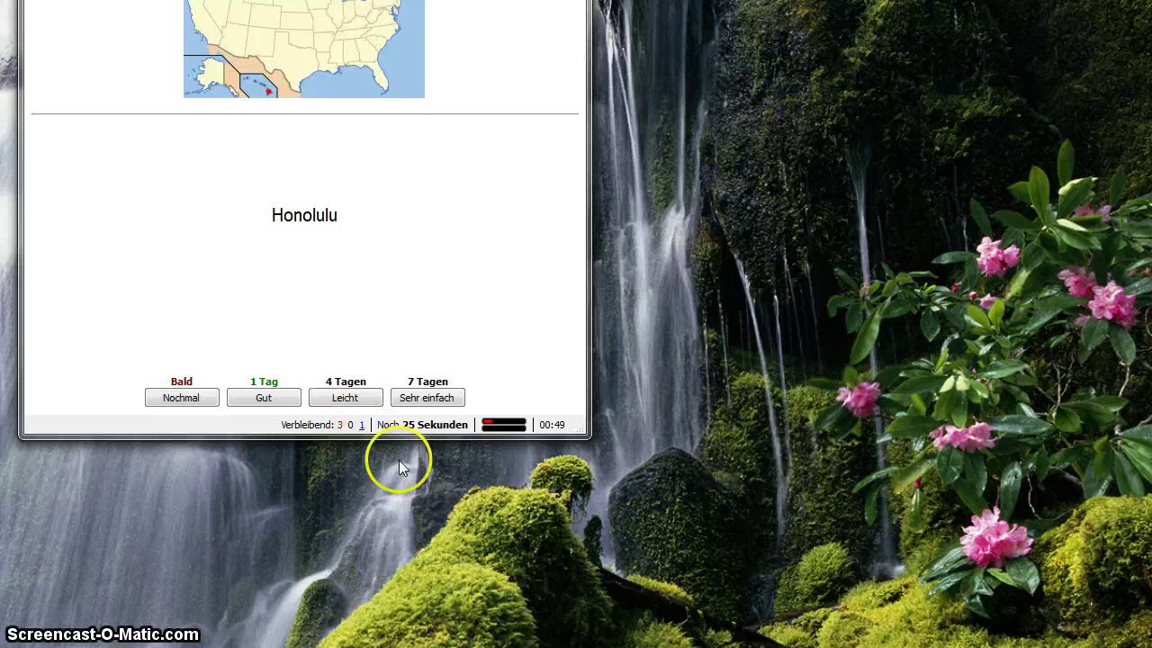
drag(352, 2, 390, 140)
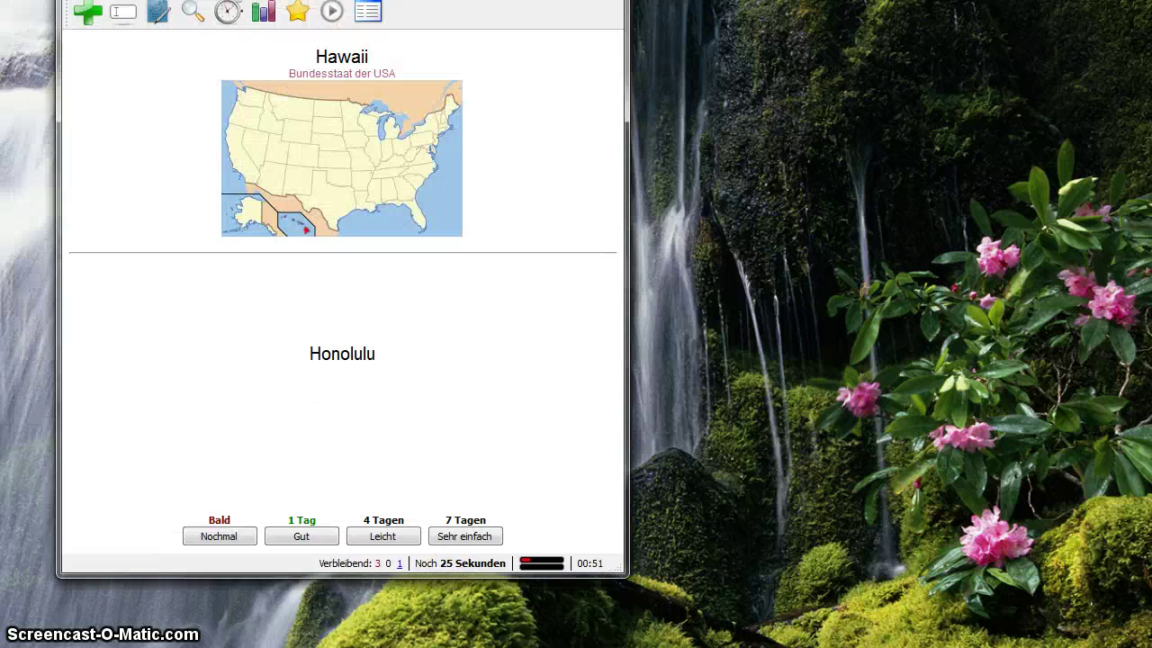
drag(310, 2, 278, 24)
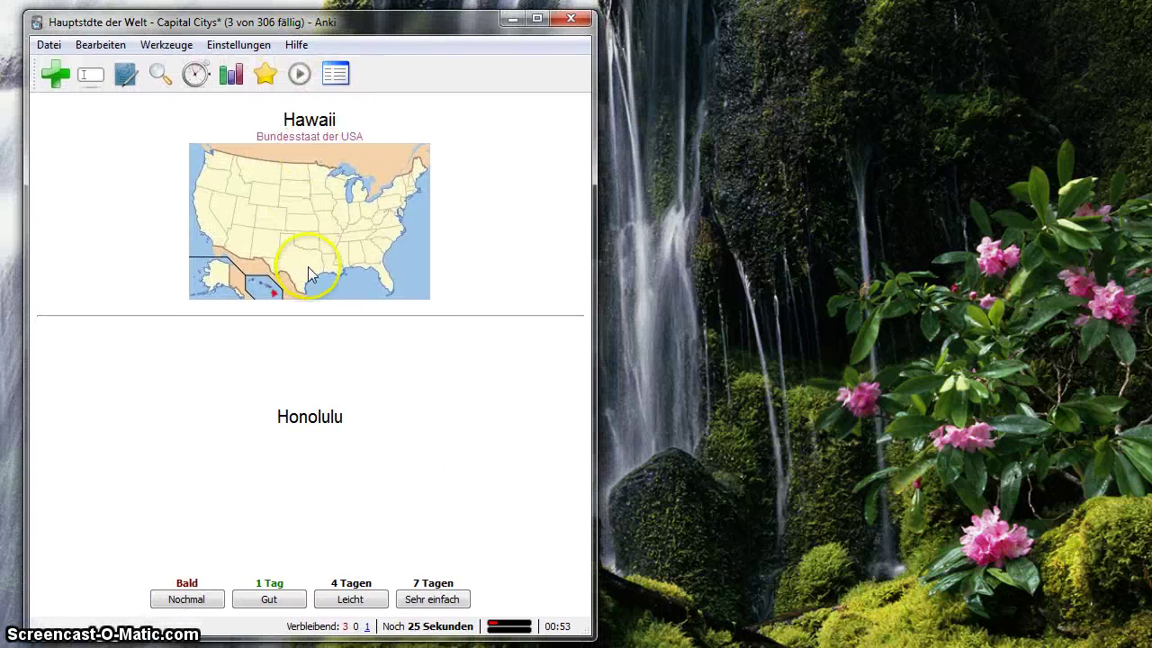